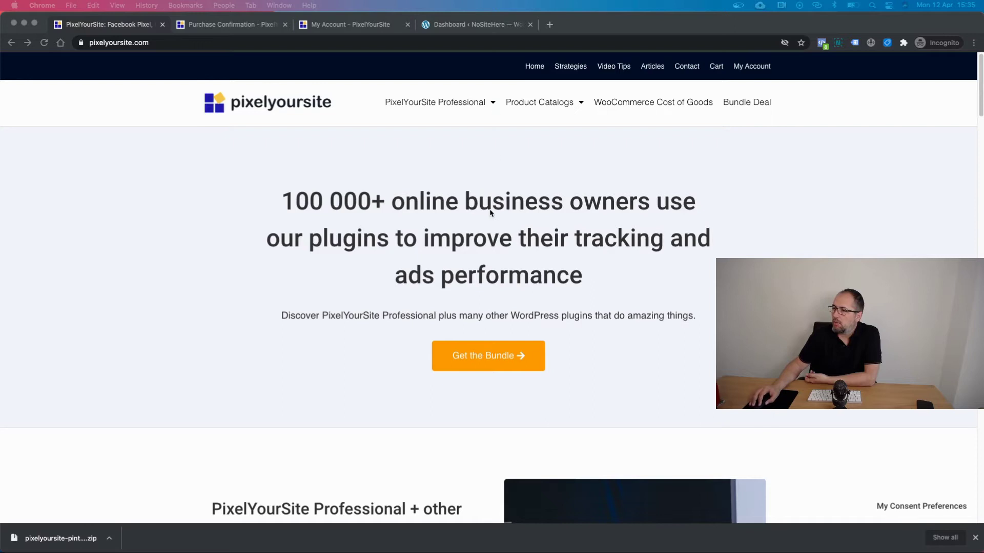
# Open the Pinterest Tag Add-On page from the PixelYourSite Add-ons menu.
pyautogui.click(493, 104)
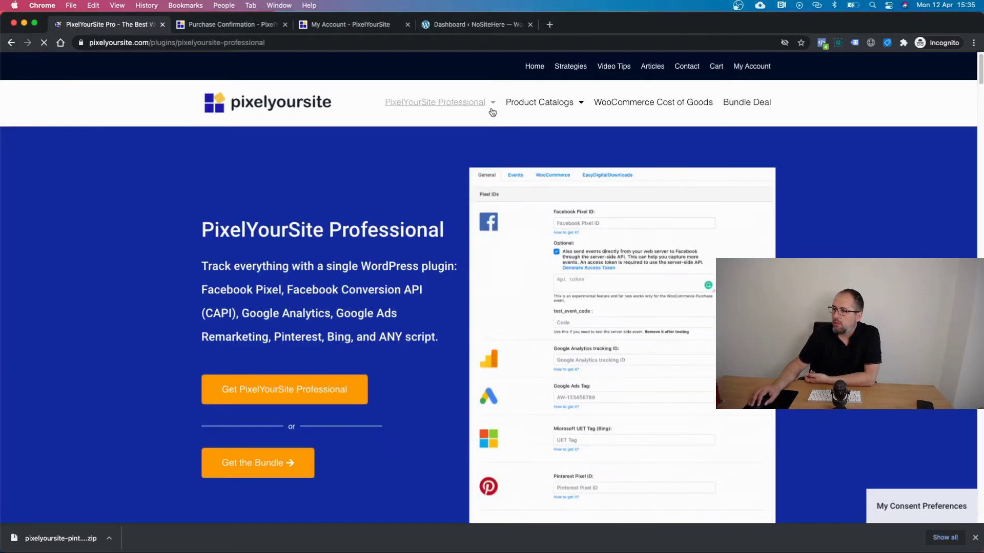
pyautogui.moveTo(493, 113)
pyautogui.moveTo(472, 154)
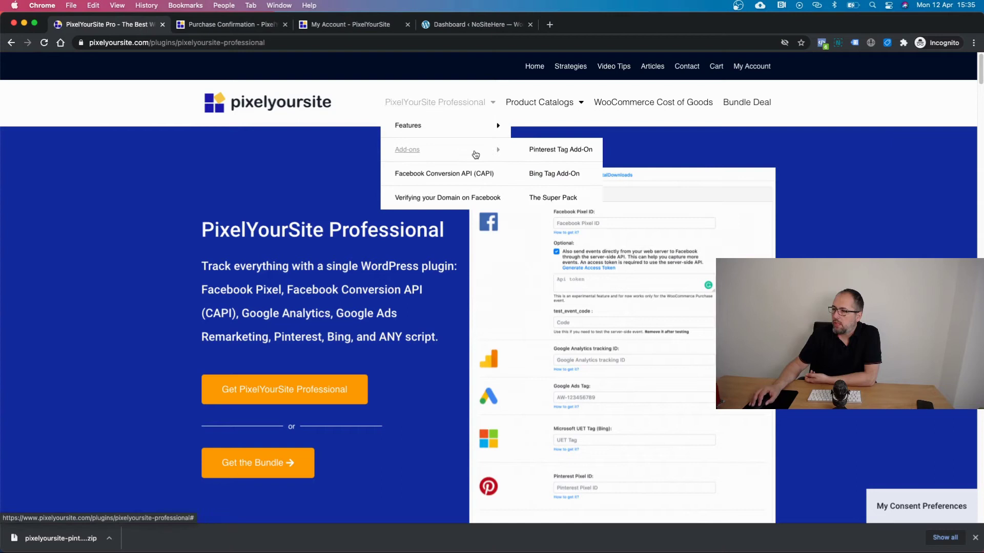
pyautogui.click(556, 153)
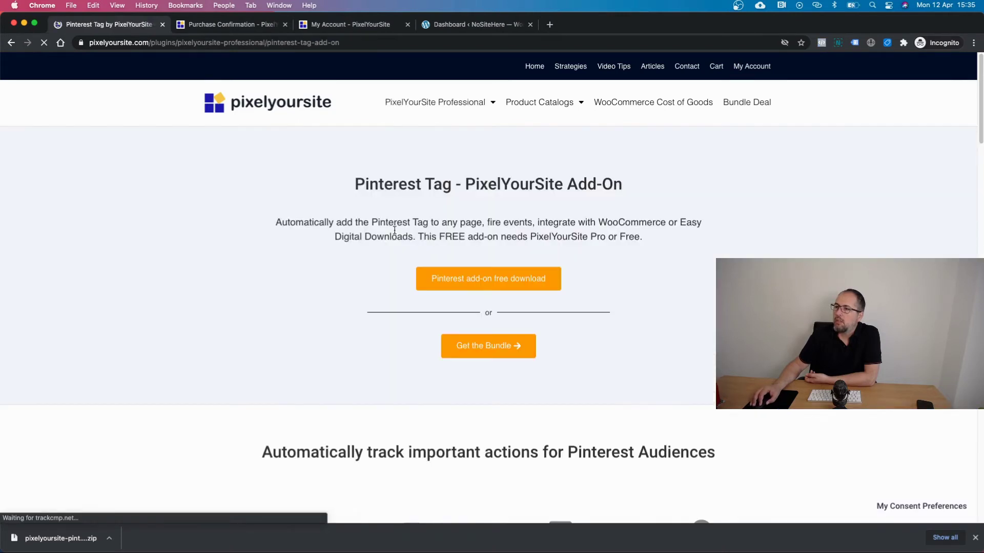
pyautogui.scroll(-20, 394, 230)
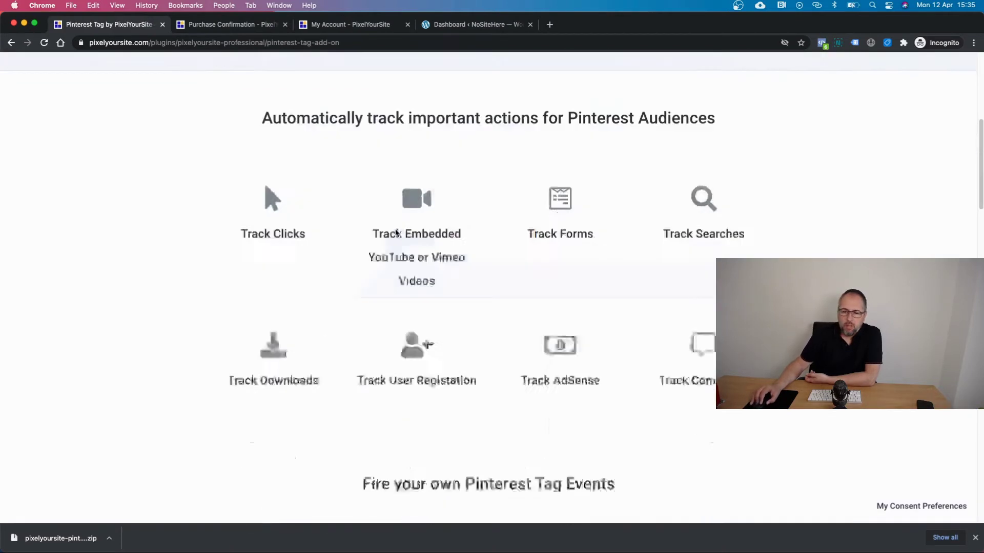
pyautogui.scroll(-4, 397, 233)
pyautogui.scroll(20, 397, 233)
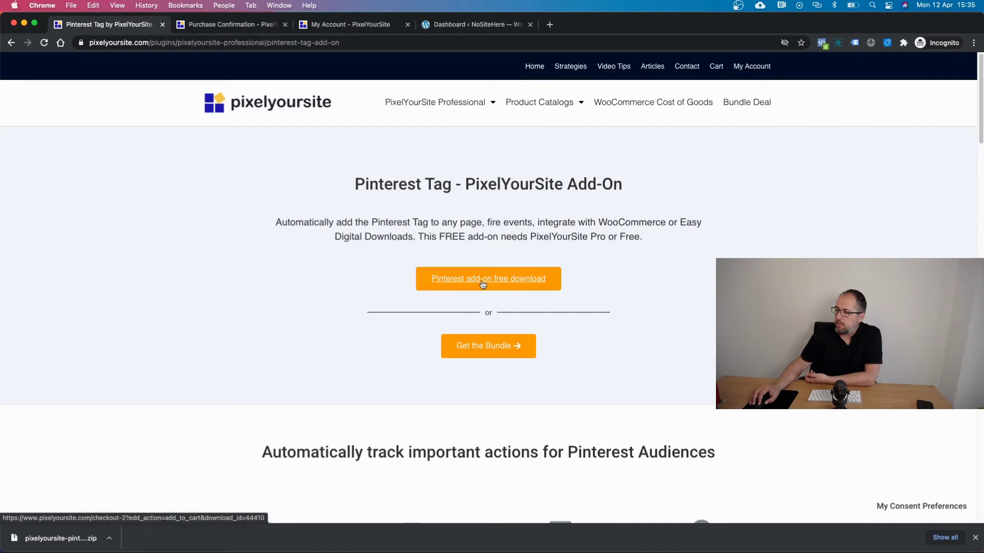
# Put the free Pinterest add-on into checkout and review the $0.00 total.
pyautogui.click(482, 285)
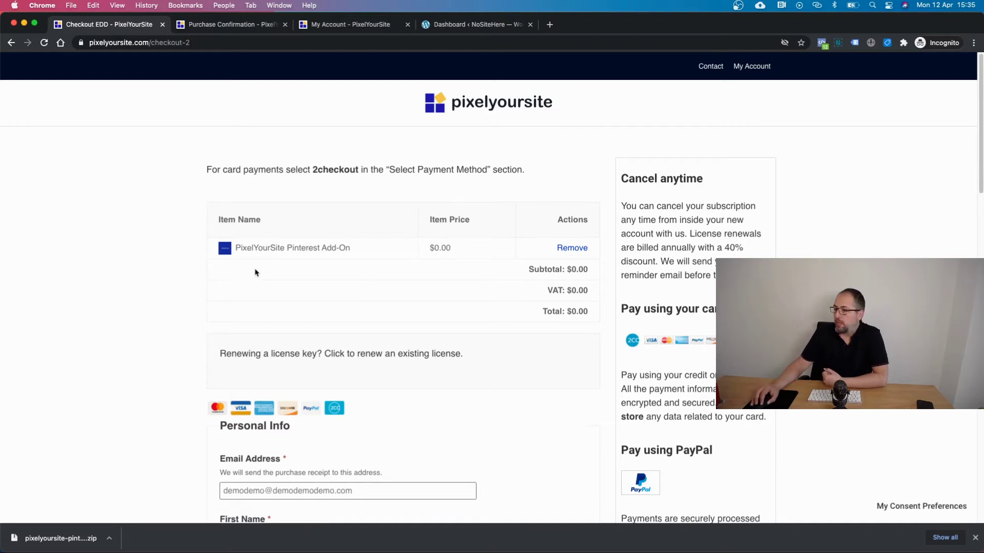
pyautogui.scroll(-10, 384, 276)
pyautogui.scroll(-4, 387, 277)
pyautogui.scroll(7, 387, 276)
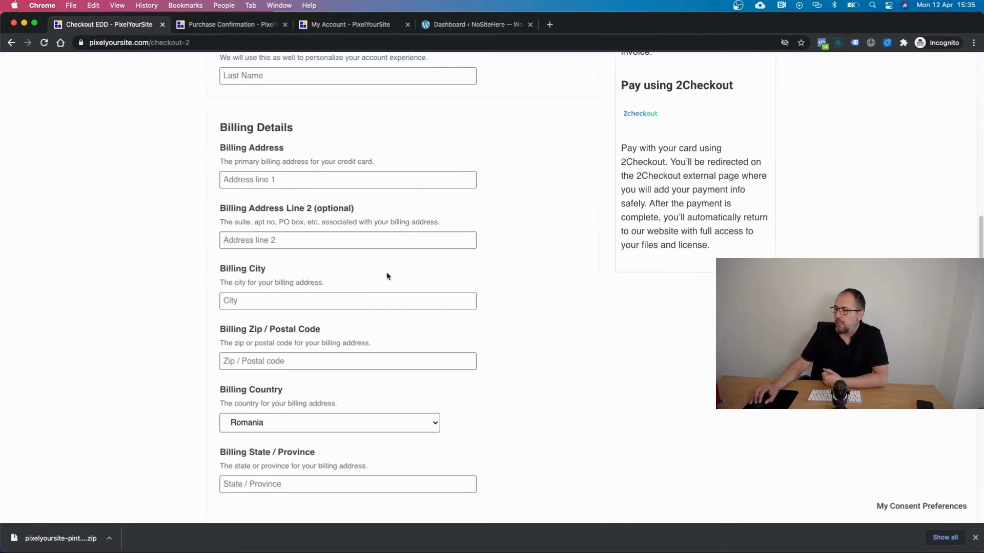
pyautogui.scroll(-10, 388, 275)
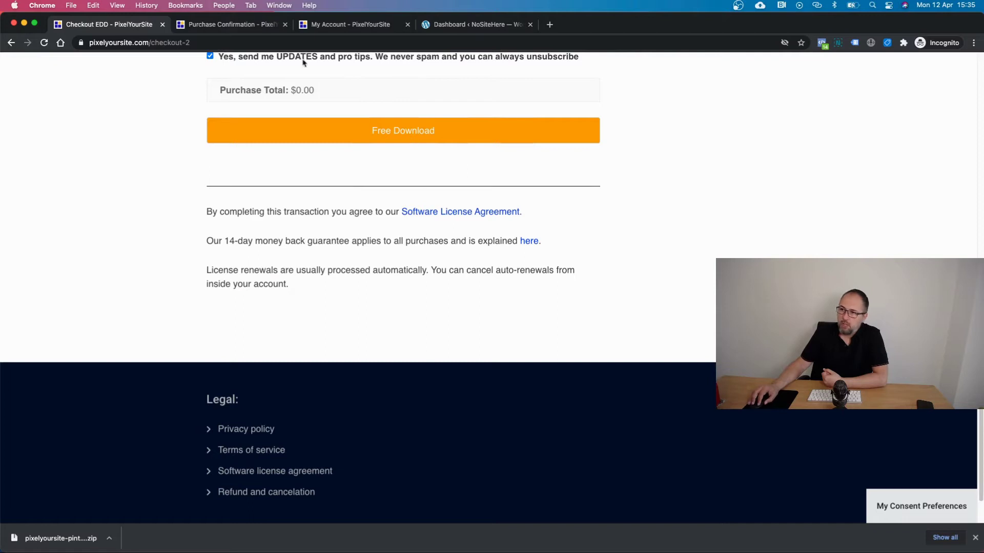
pyautogui.click(240, 26)
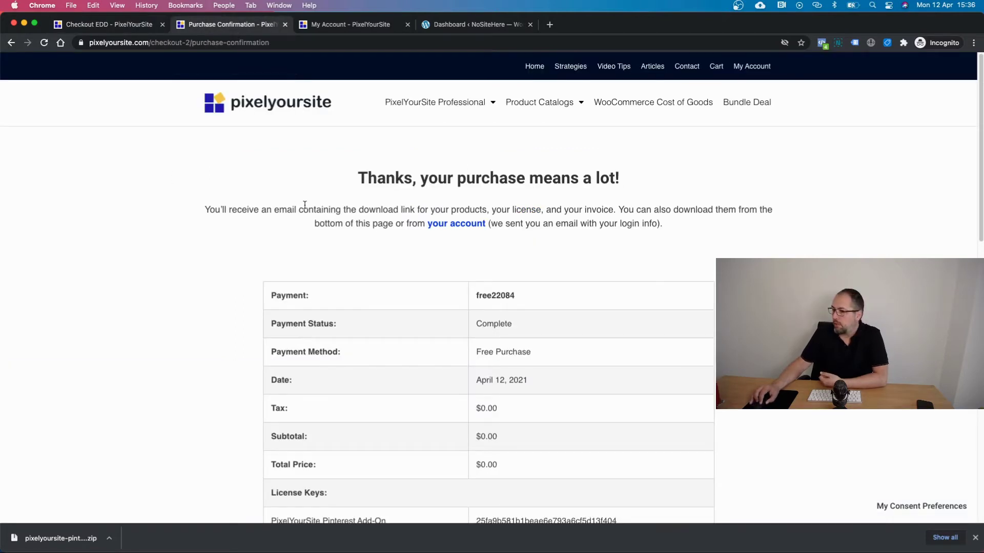
pyautogui.scroll(-3, 304, 205)
pyautogui.scroll(-3, 210, 281)
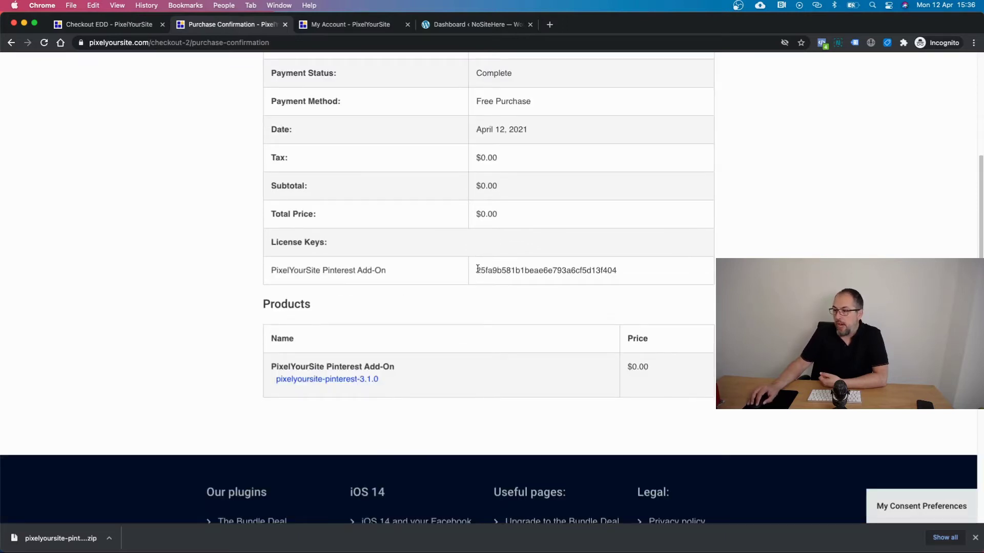
pyautogui.moveTo(476, 270); pyautogui.dragTo(612, 284)
pyautogui.click(422, 320)
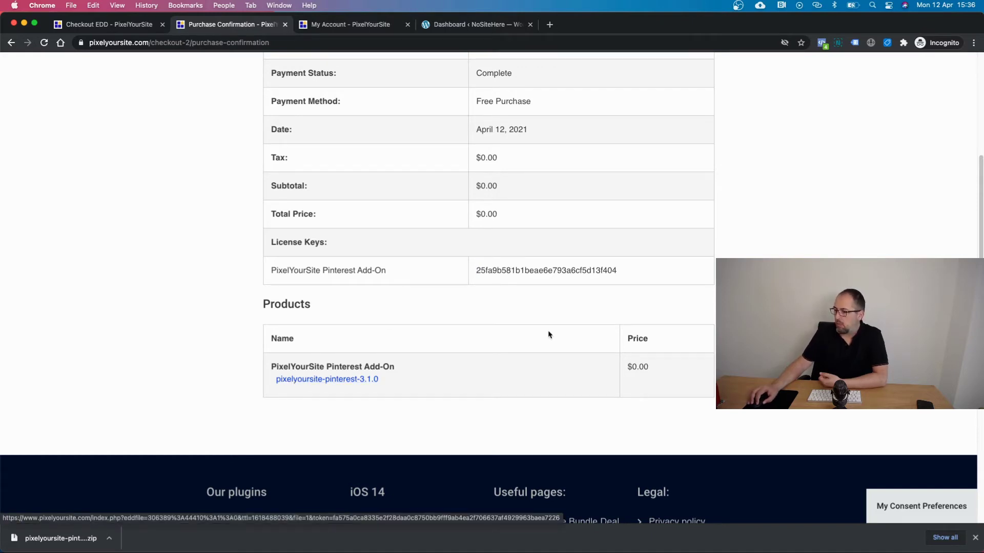
pyautogui.scroll(5, 549, 336)
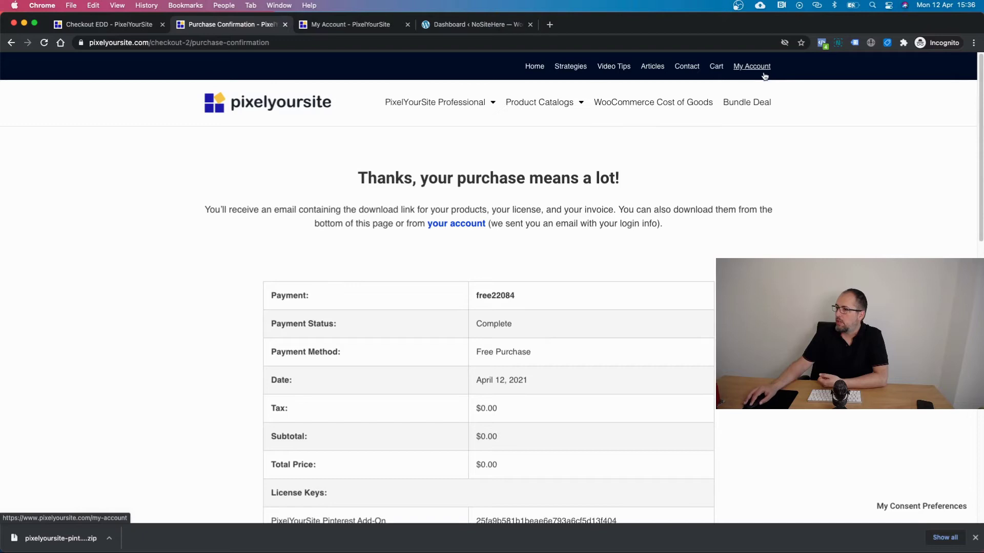
# From My Account's Your Files list, download the pixelyoursite-pinterest-3.1.0 zip after checking Your Licenses.
pyautogui.click(341, 26)
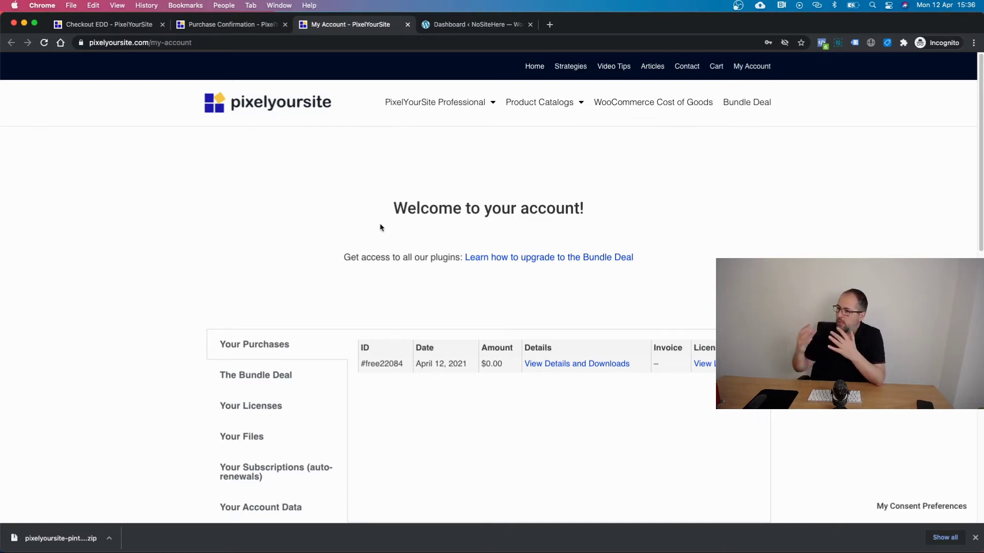
pyautogui.scroll(-3, 380, 228)
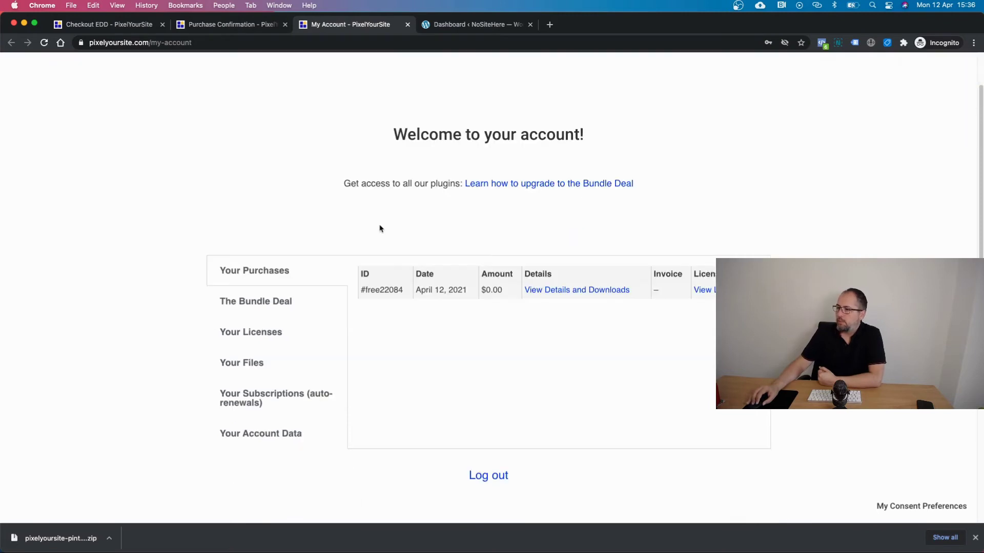
pyautogui.scroll(-3, 380, 228)
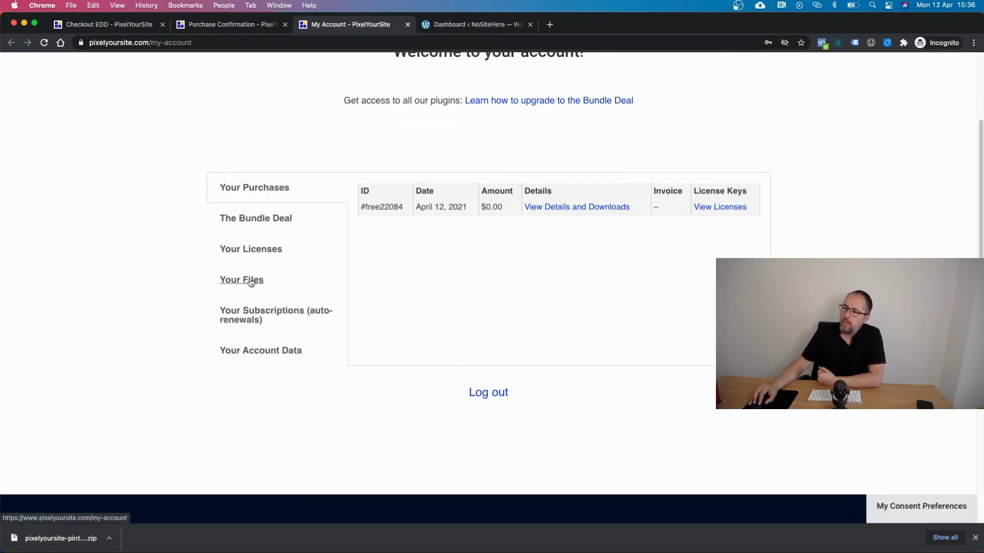
pyautogui.click(250, 283)
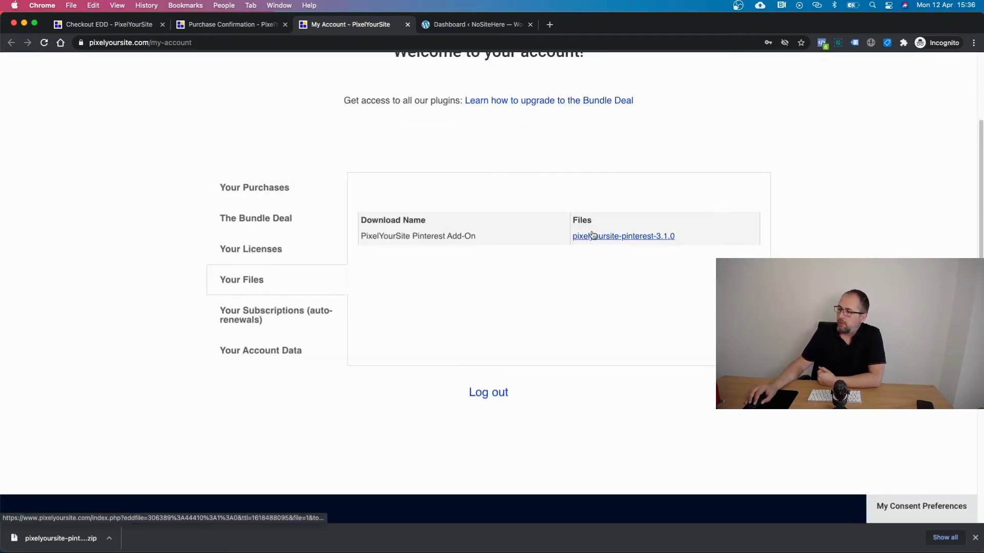
pyautogui.click(242, 247)
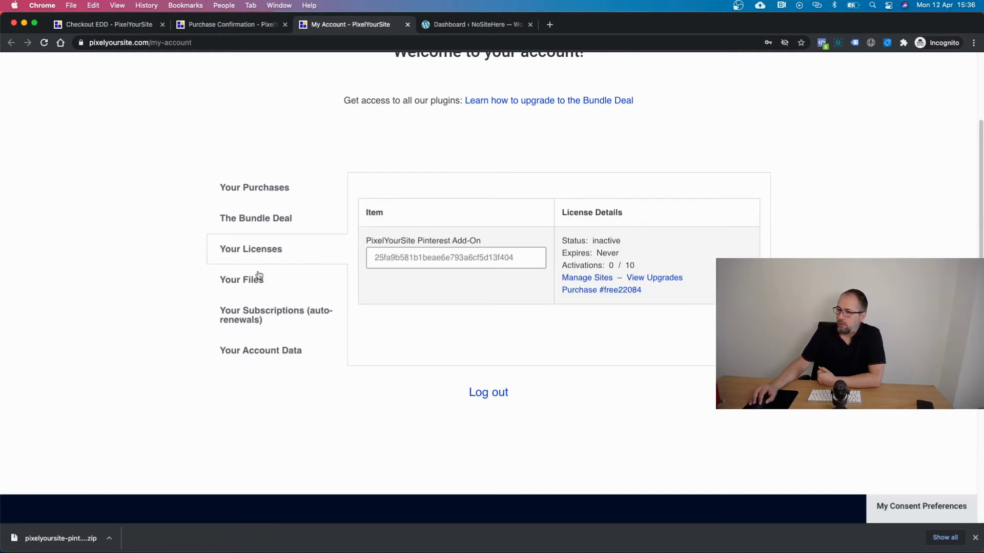
pyautogui.click(247, 281)
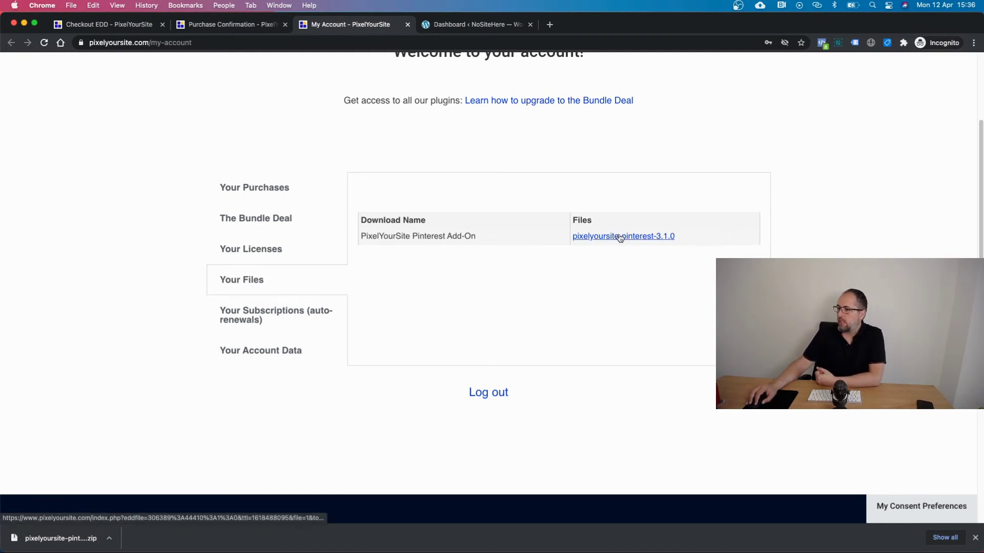
pyautogui.click(621, 237)
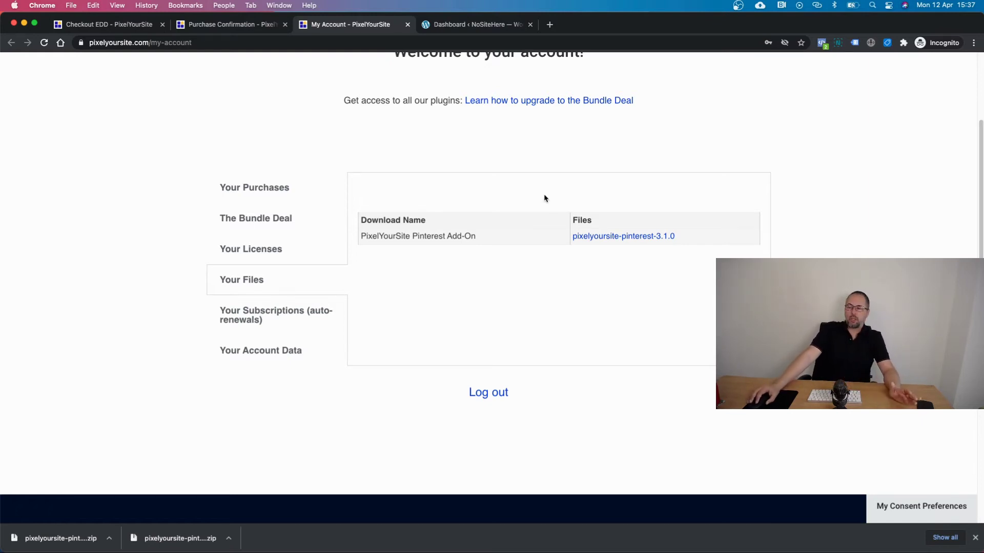
# Upload pixelyoursite-pinterest-3.1.0.zip through Plugins > Add New > Upload Plugin and install it.
pyautogui.click(464, 24)
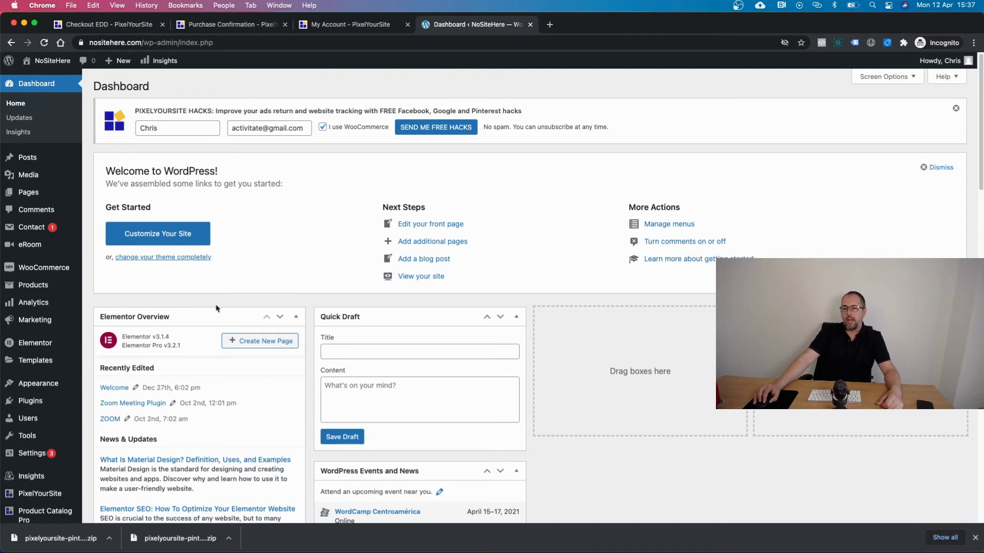
pyautogui.moveTo(27, 404)
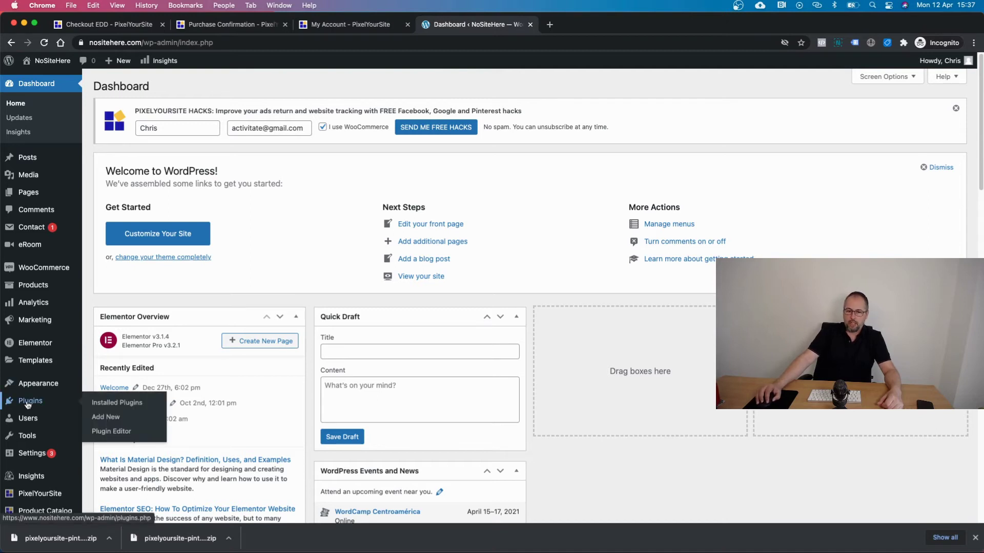
pyautogui.click(106, 416)
pyautogui.click(196, 89)
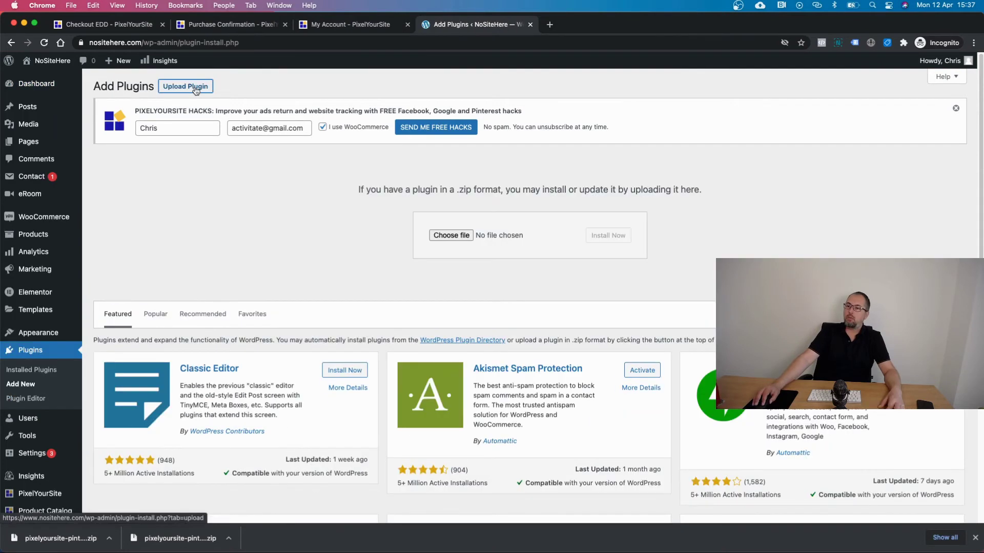
pyautogui.click(452, 236)
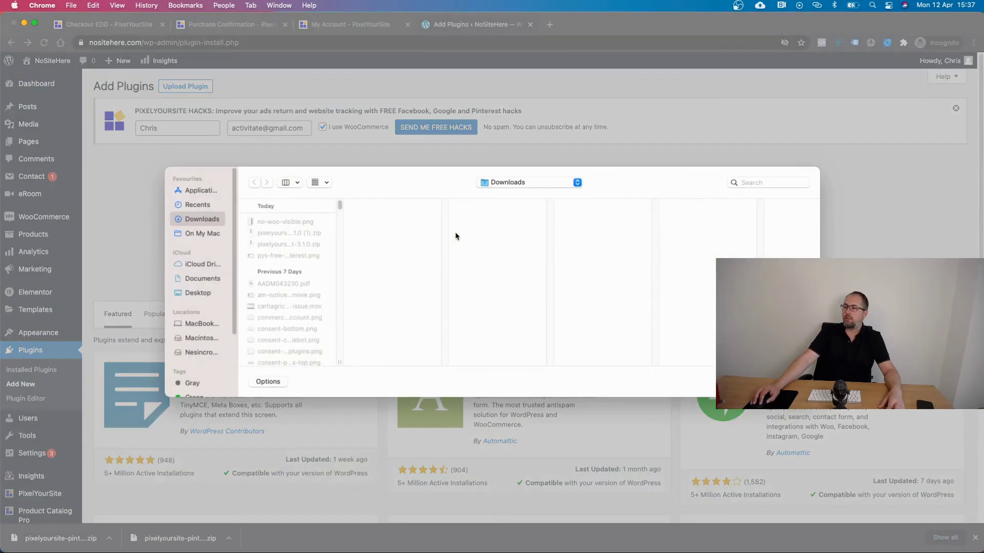
pyautogui.click(290, 245)
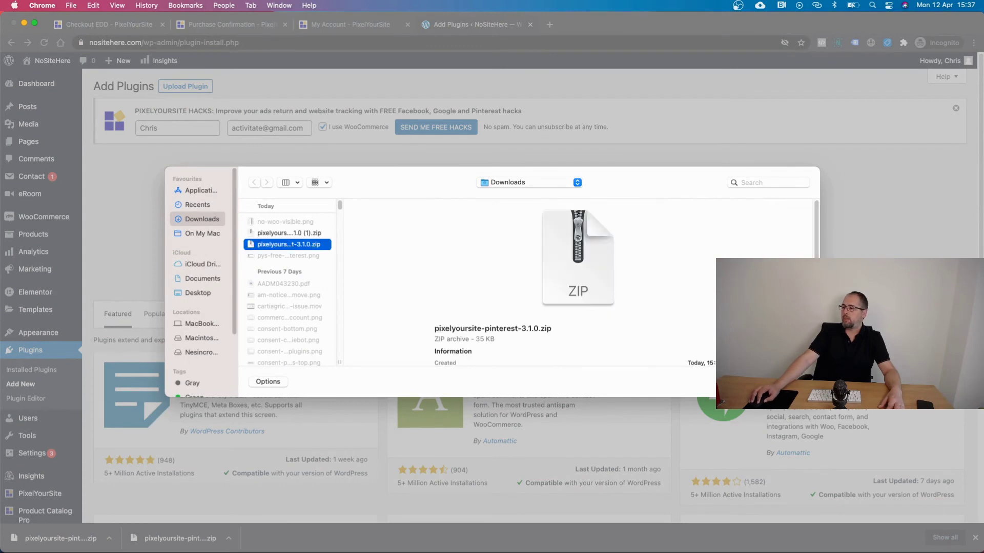
pyautogui.press('Return')
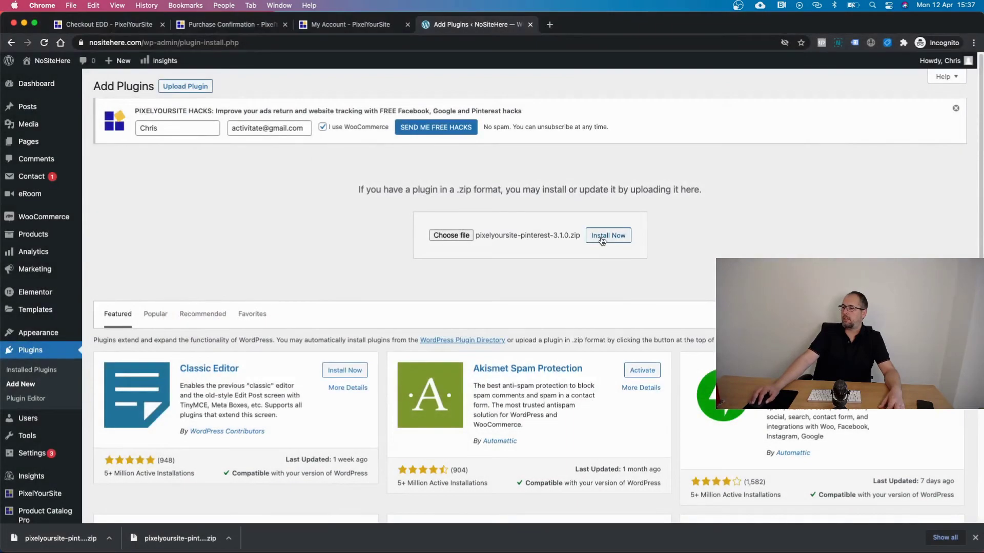
pyautogui.click(602, 236)
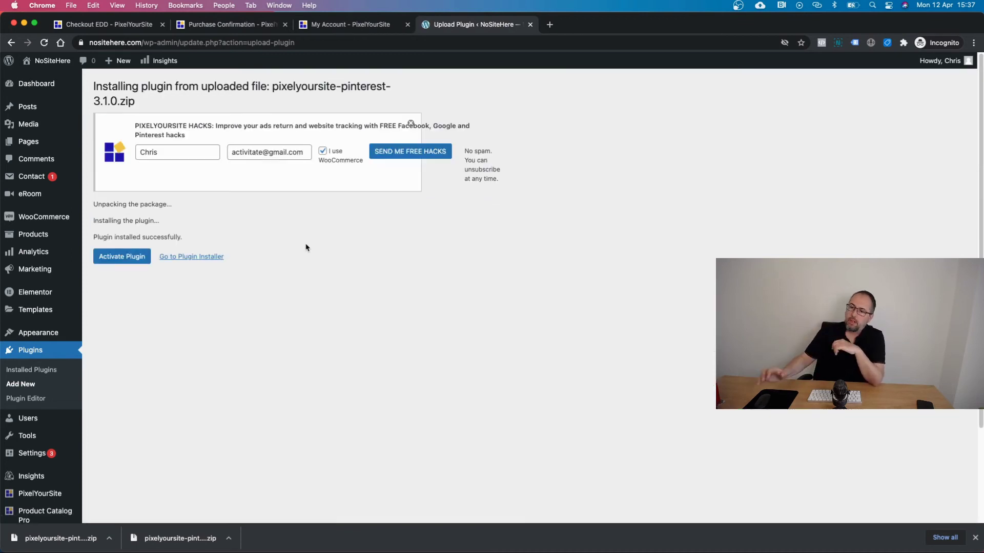
# Activate the newly installed PixelYourSite Pinterest add-on plugin.
pyautogui.click(135, 259)
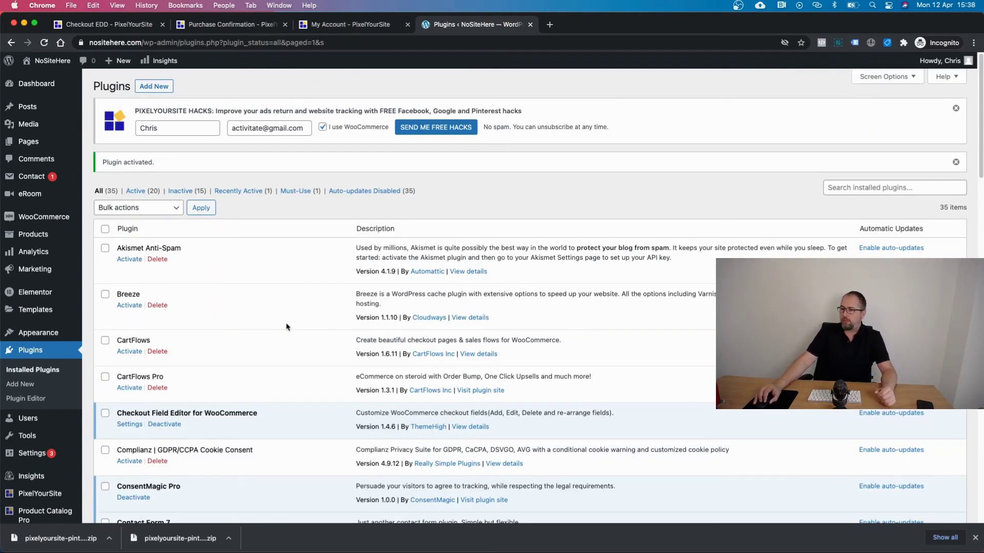
pyautogui.scroll(-2, 286, 327)
pyautogui.moveTo(44, 433)
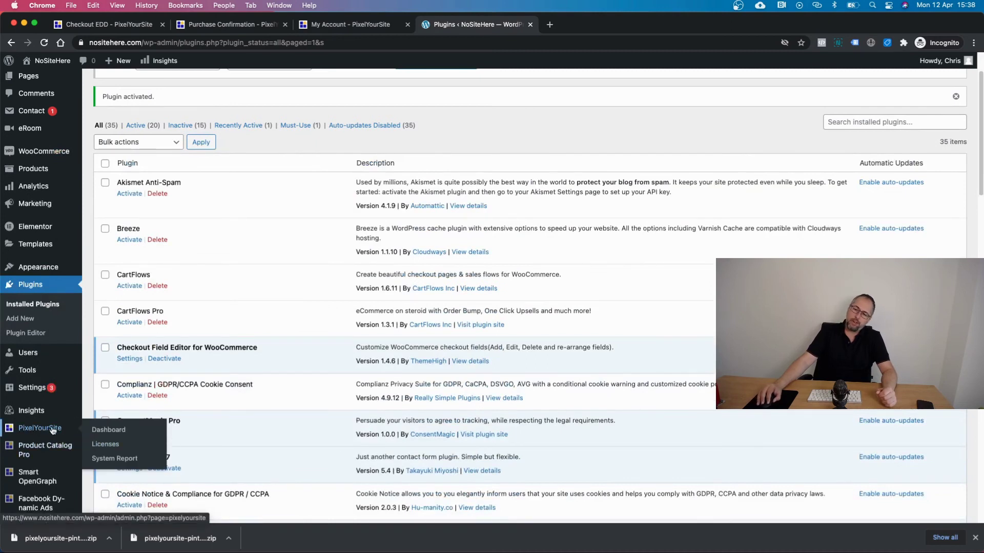
# Open PixelYourSite > Licenses in WordPress, then copy the Pinterest add-on key from the account's Your Licenses.
pyautogui.click(106, 445)
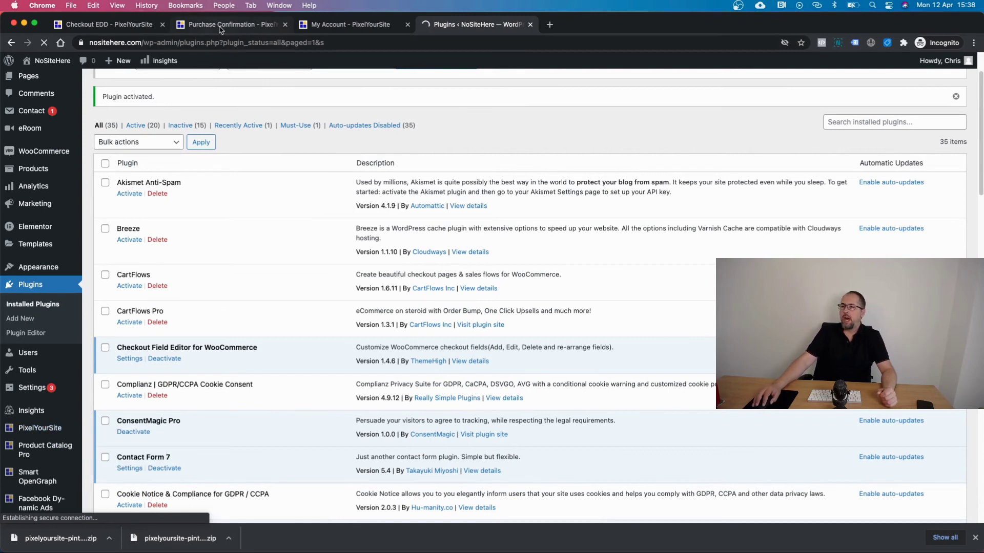
pyautogui.click(347, 28)
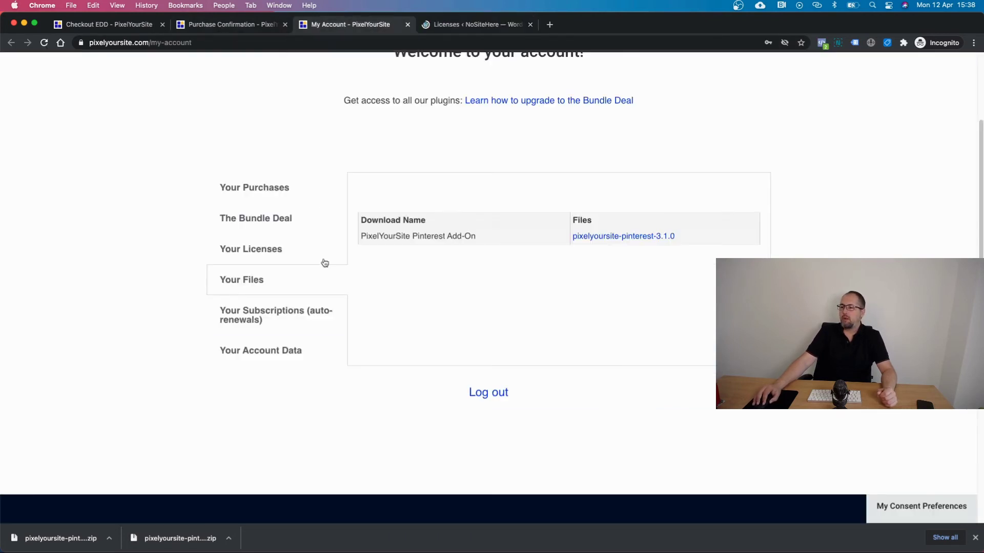
pyautogui.click(226, 255)
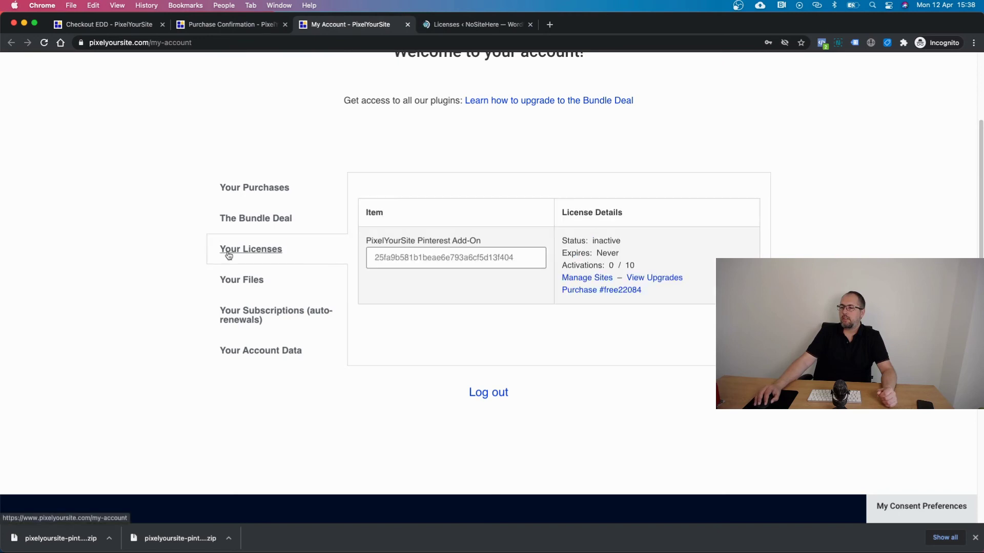
pyautogui.click(367, 263)
pyautogui.rightClick(388, 258)
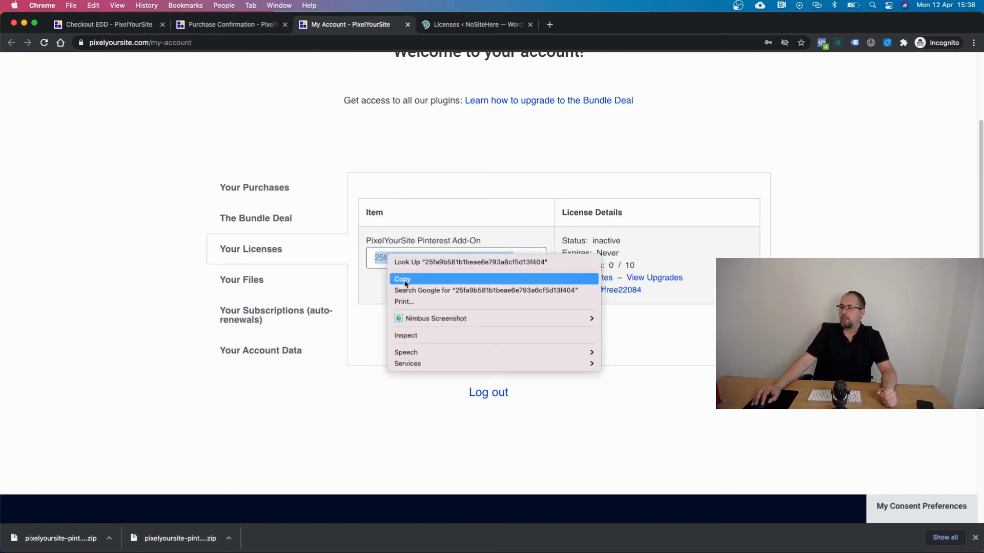
pyautogui.click(403, 279)
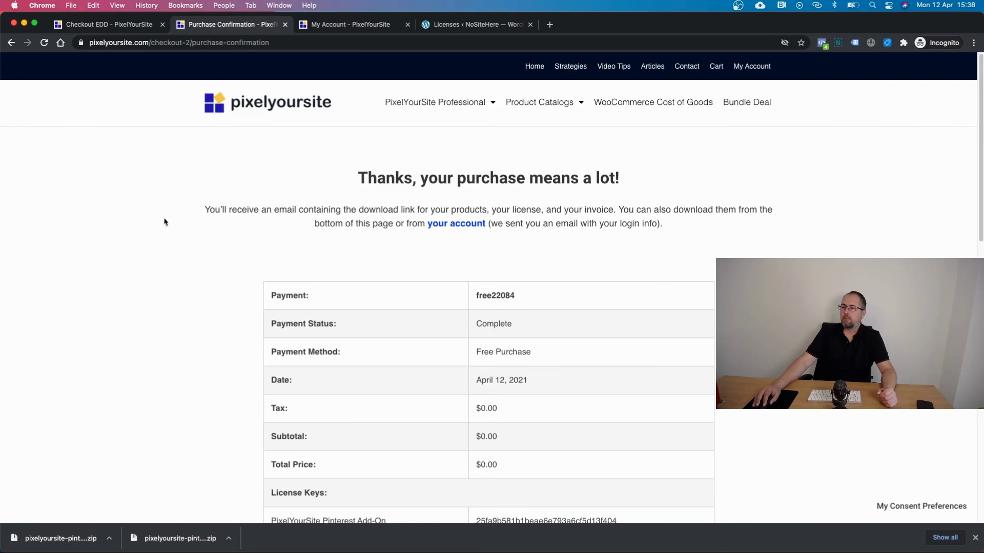
pyautogui.scroll(-5, 430, 260)
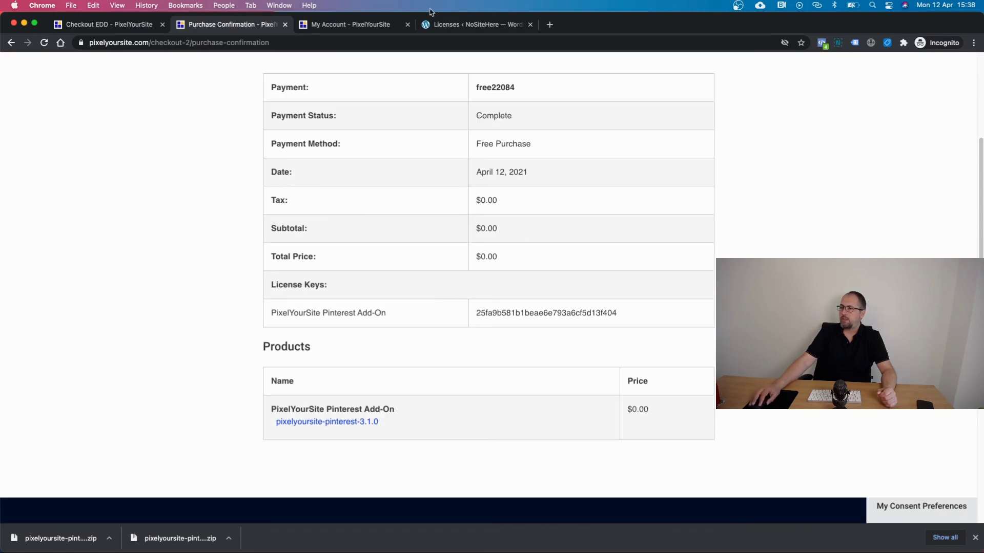
# Paste the copied key into the Pinterest add-on license field and activate the license.
pyautogui.click(459, 24)
pyautogui.click(254, 227)
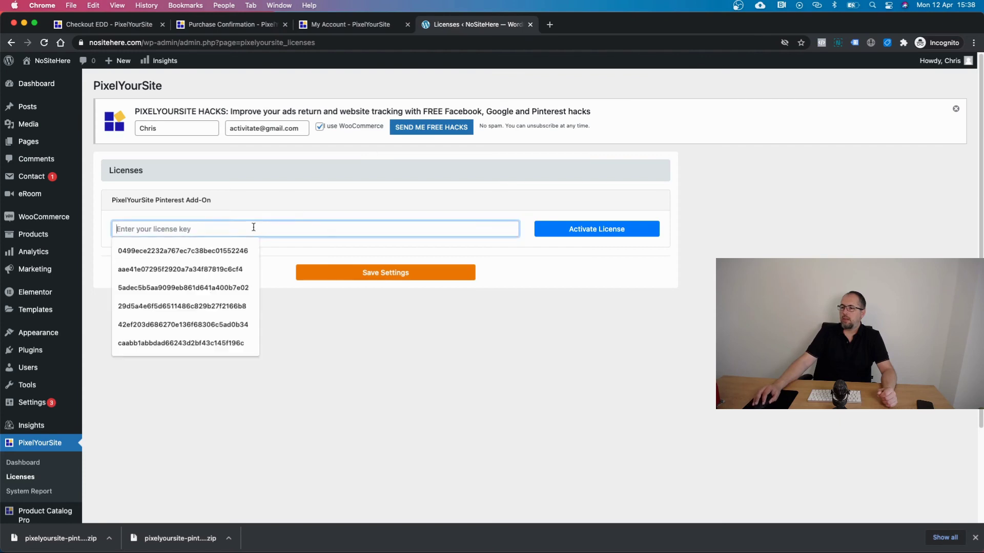
pyautogui.rightClick(253, 227)
pyautogui.click(264, 301)
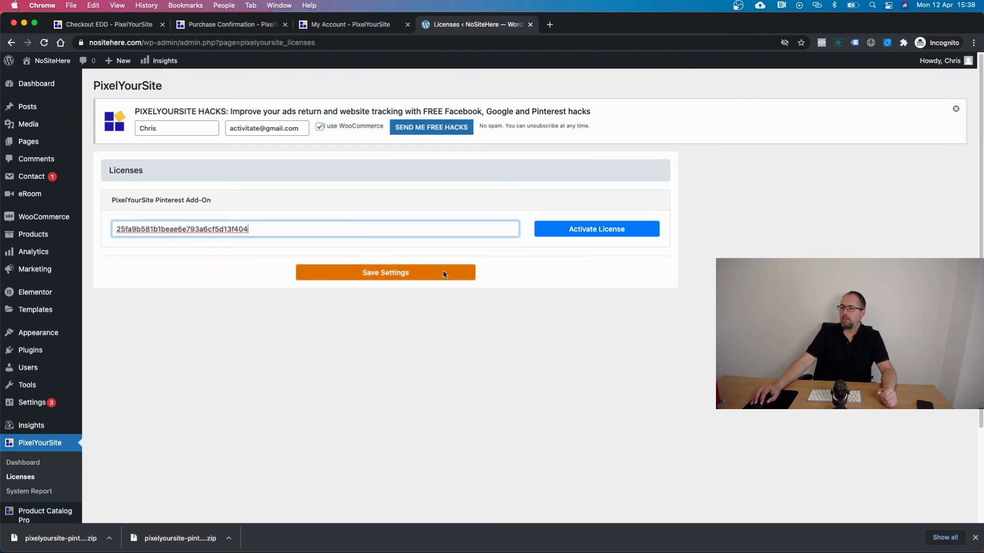
pyautogui.click(548, 230)
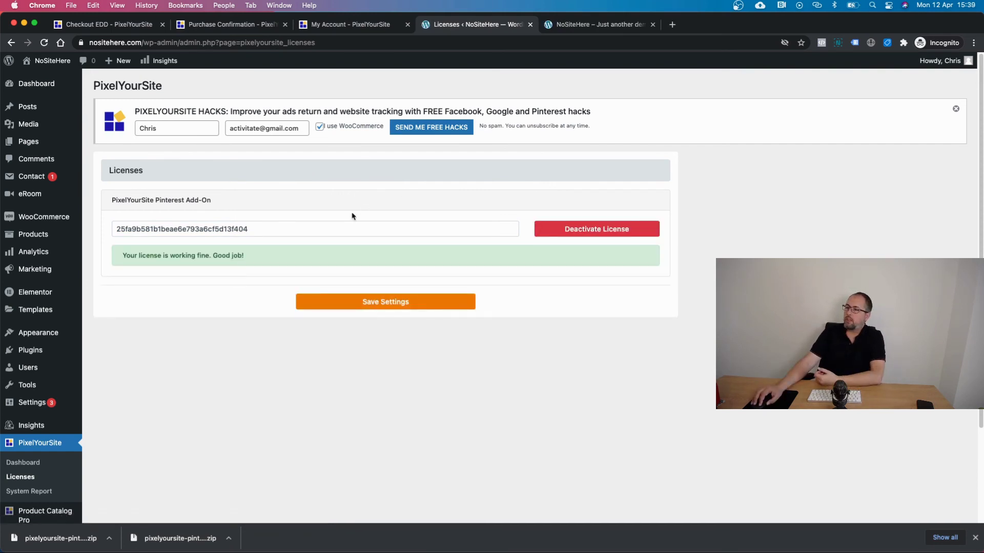
pyautogui.scroll(-1, 255, 353)
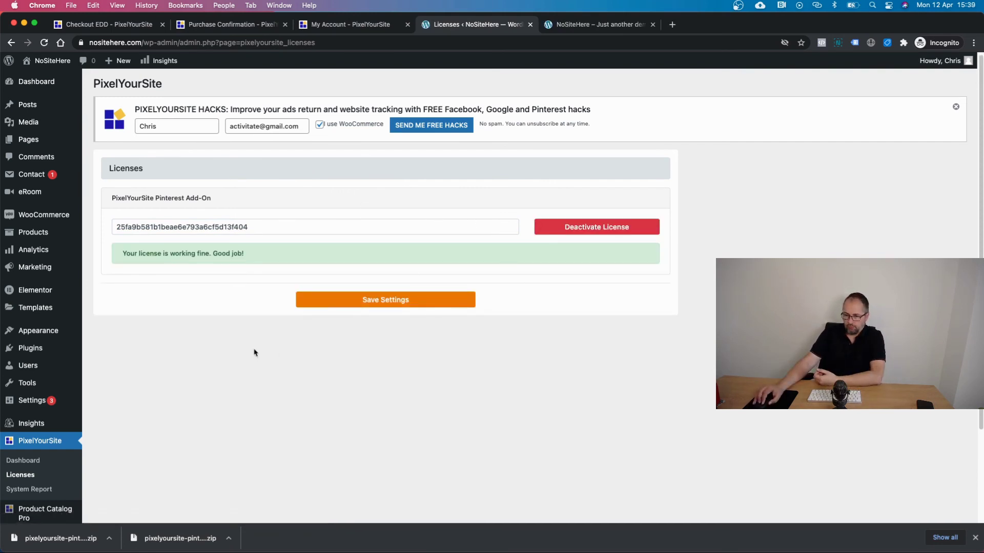
# Open the PixelYourSite dashboard and expand, then collapse, the Your Pinterest Tag settings.
pyautogui.scroll(-2, 254, 353)
pyautogui.click(22, 360)
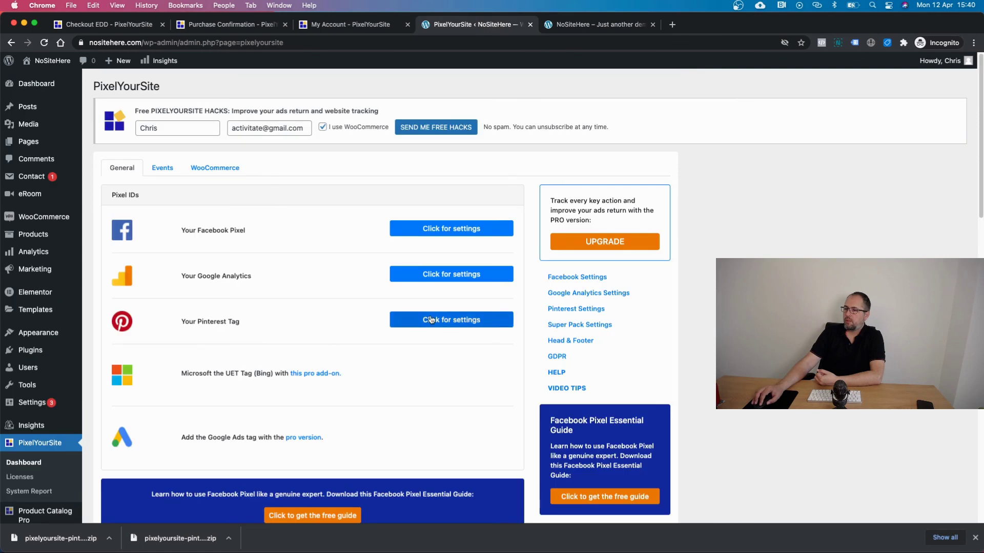
pyautogui.click(431, 320)
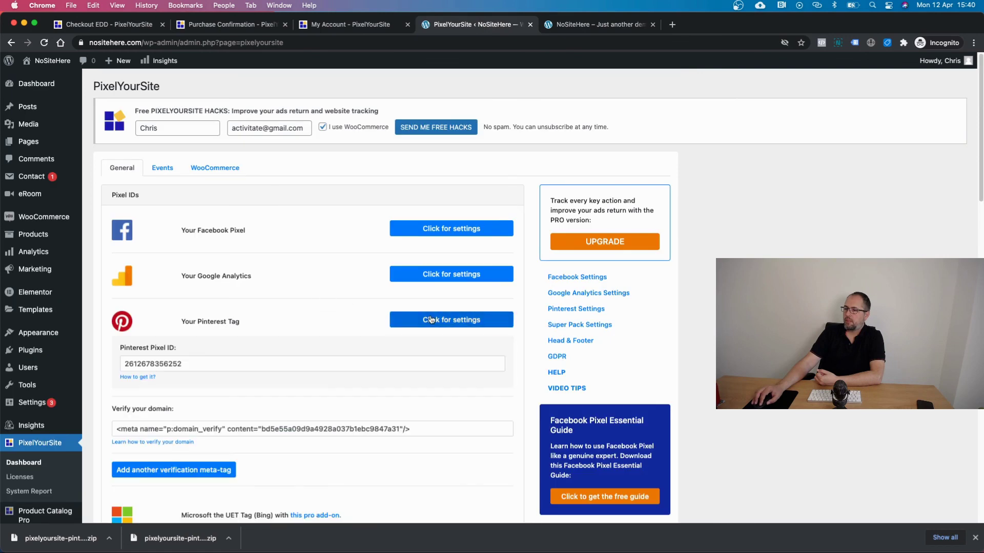
pyautogui.click(431, 320)
pyautogui.click(431, 320)
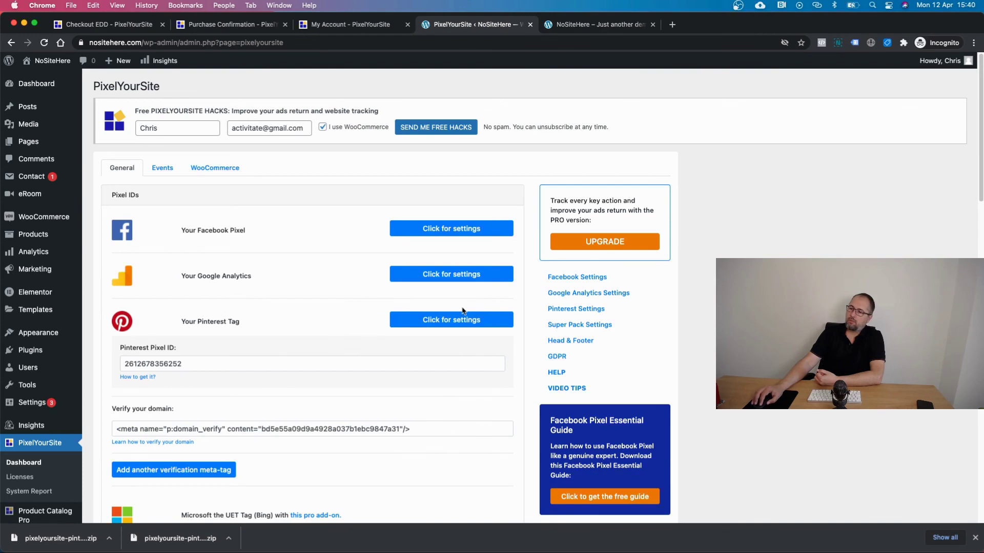
pyautogui.click(460, 326)
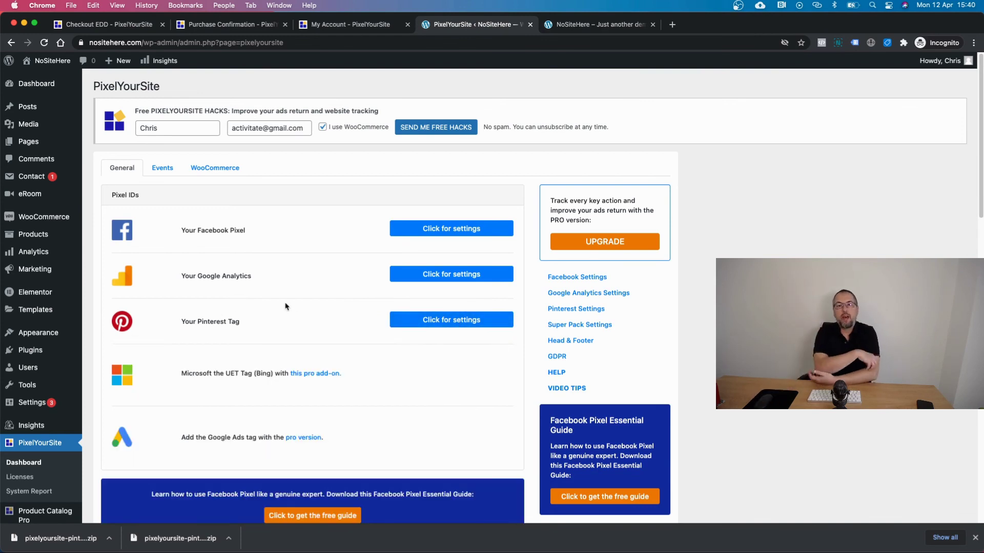